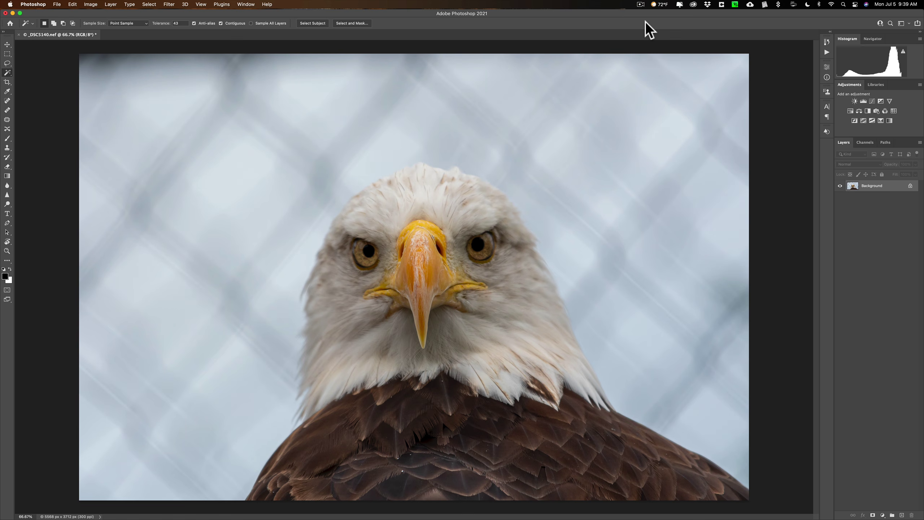
# Apply Sky Replacement with the blue cloudy sky, Shift Edge 0 and Fade Edge 0, and output the result to New Layers
pyautogui.click(73, 4)
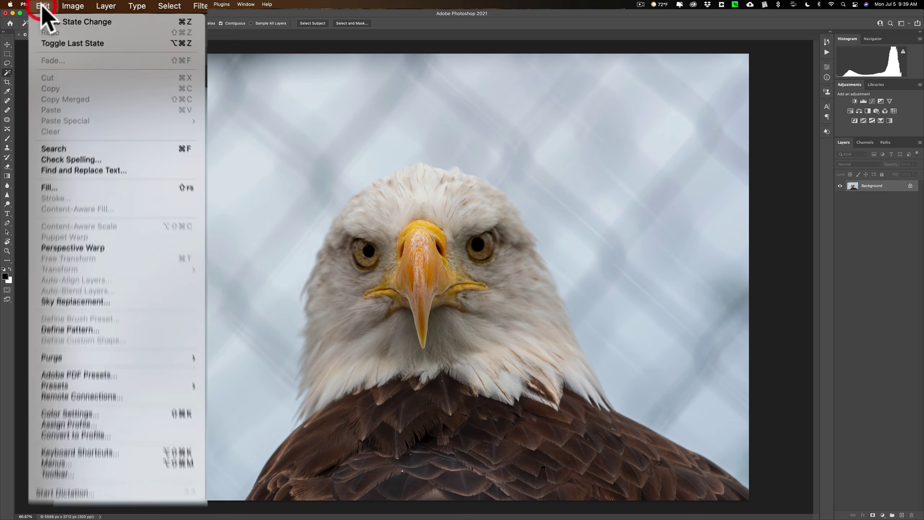
pyautogui.click(86, 308)
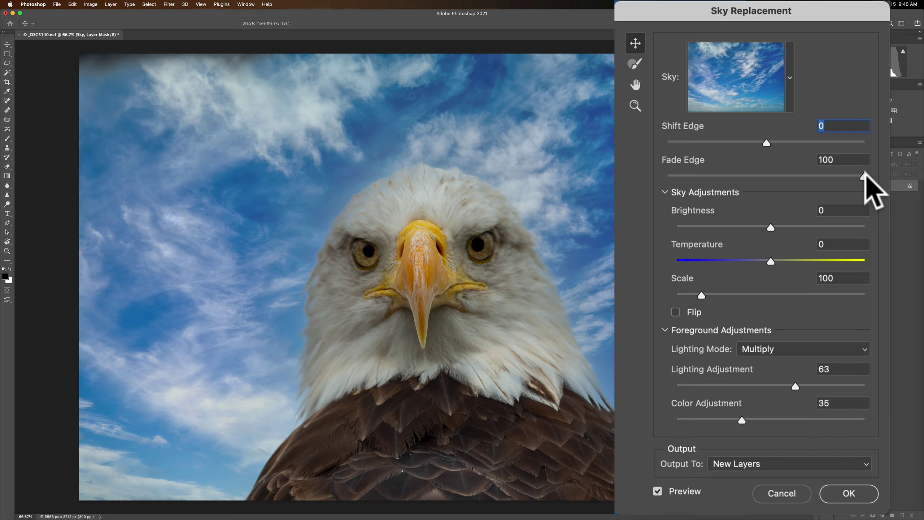
pyautogui.moveTo(866, 176); pyautogui.dragTo(666, 177)
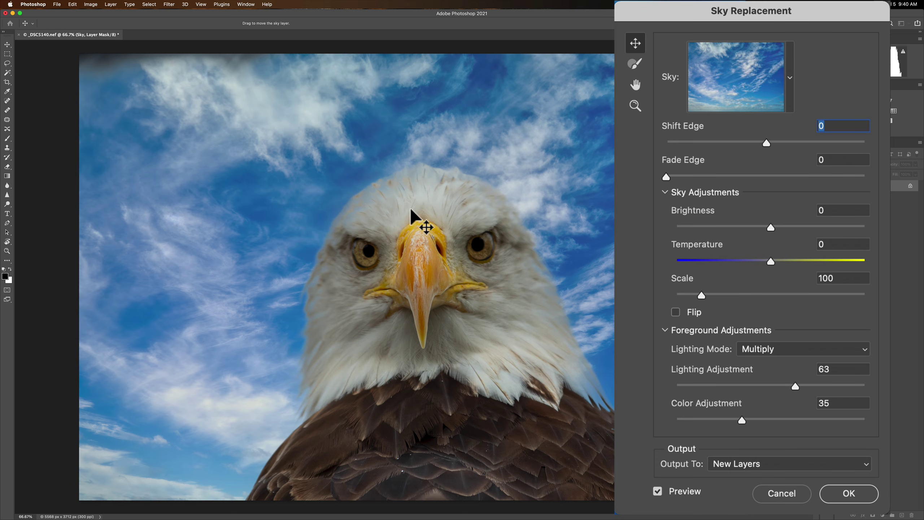
pyautogui.moveTo(767, 141)
pyautogui.mouseDown()
pyautogui.moveTo(684, 142)
pyautogui.moveTo(820, 142)
pyautogui.moveTo(765, 142)
pyautogui.mouseUp()
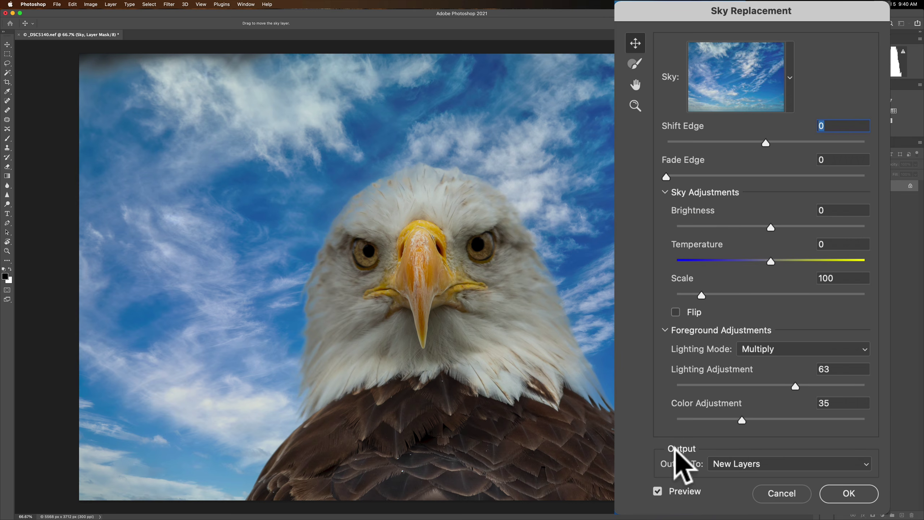
pyautogui.click(771, 462)
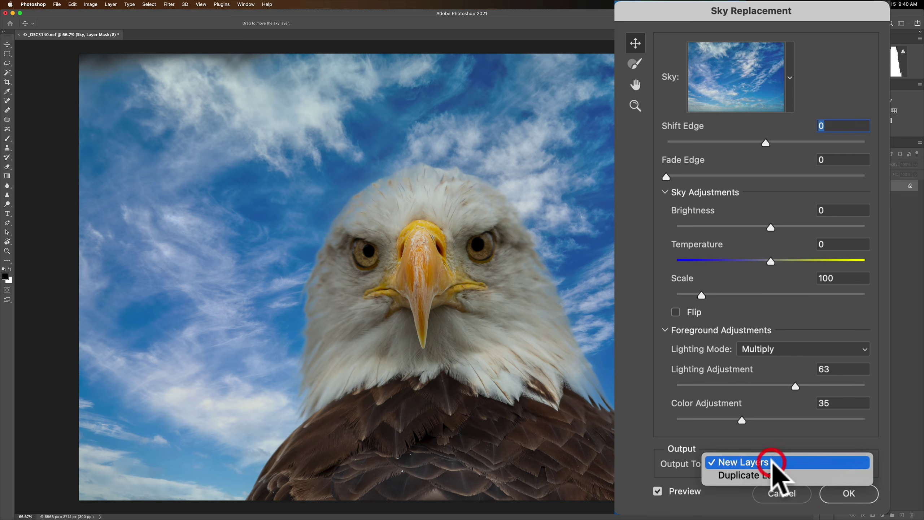
pyautogui.click(787, 435)
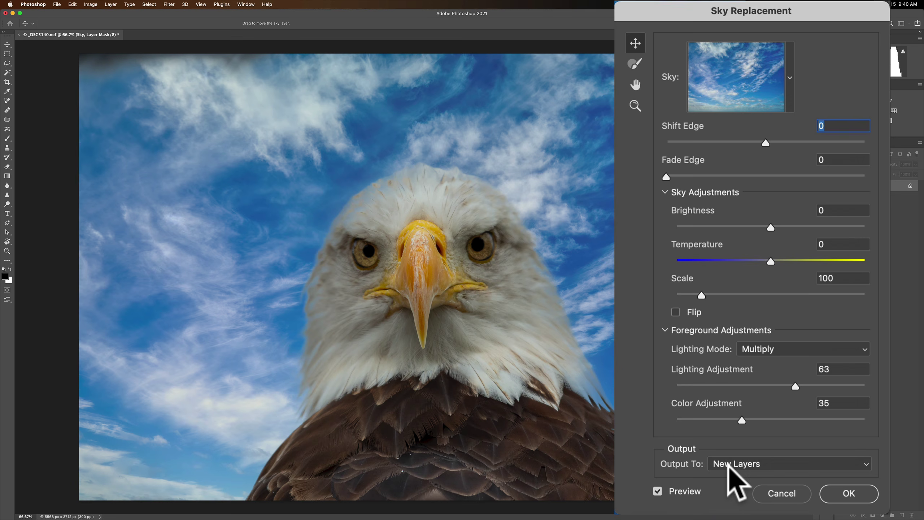
pyautogui.click(849, 493)
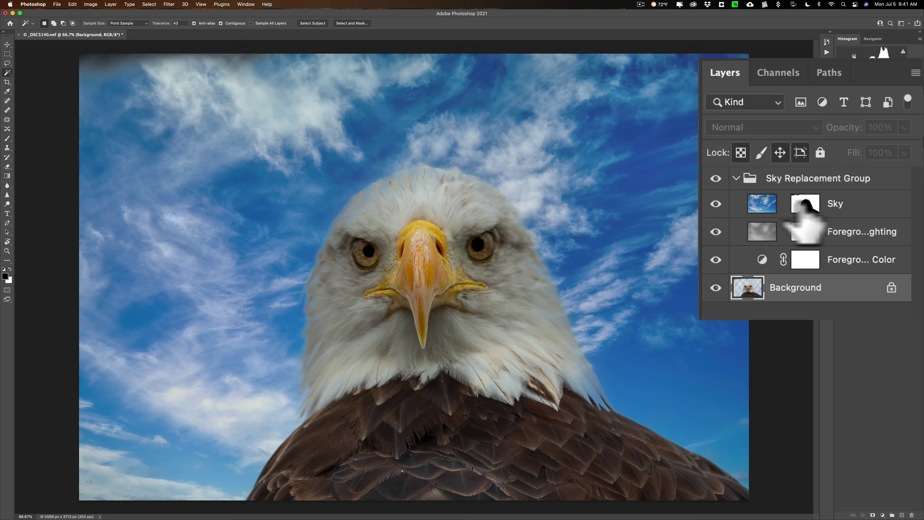
# Hide and show the Sky layer to compare the result, and display its layer mask on its own in the canvas
pyautogui.click(715, 203)
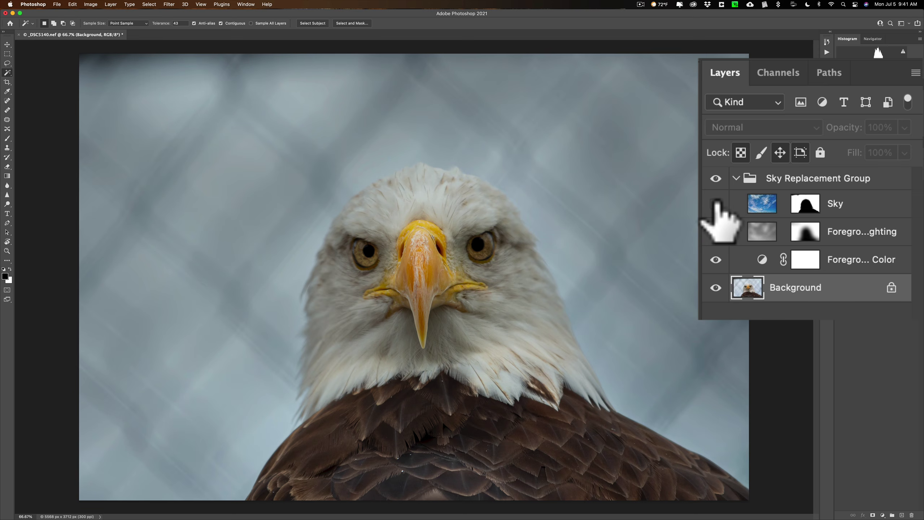
pyautogui.click(715, 203)
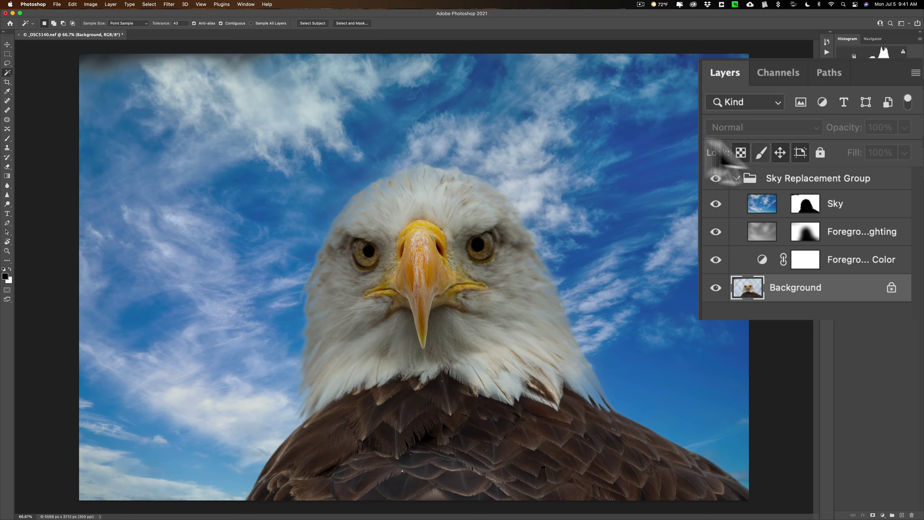
pyautogui.keyDown('alt'); pyautogui.click(803, 204); pyautogui.keyUp('alt')
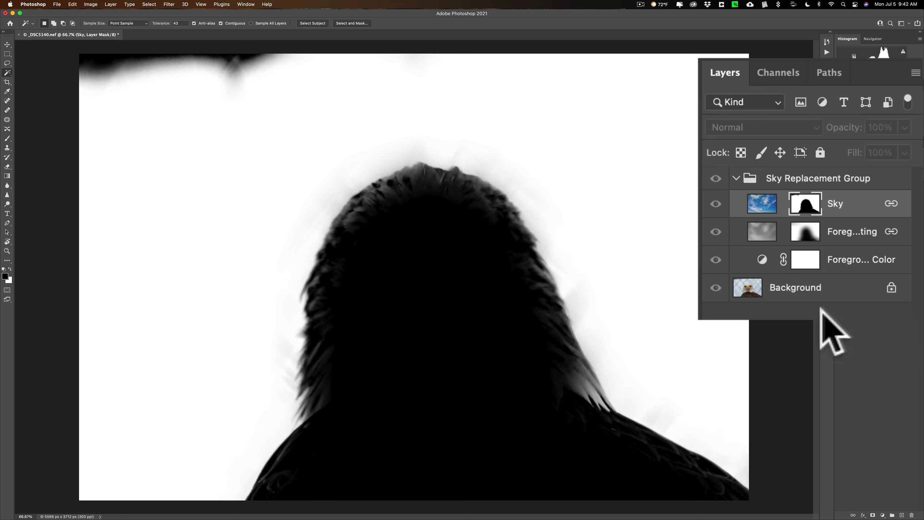
pyautogui.click(802, 201)
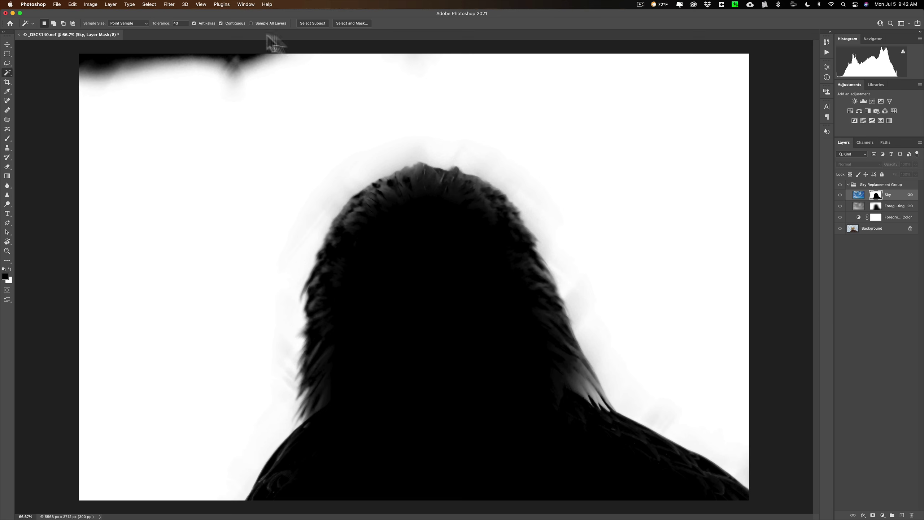
# Open the Levels adjustment for the Sky layer's mask
pyautogui.click(91, 4)
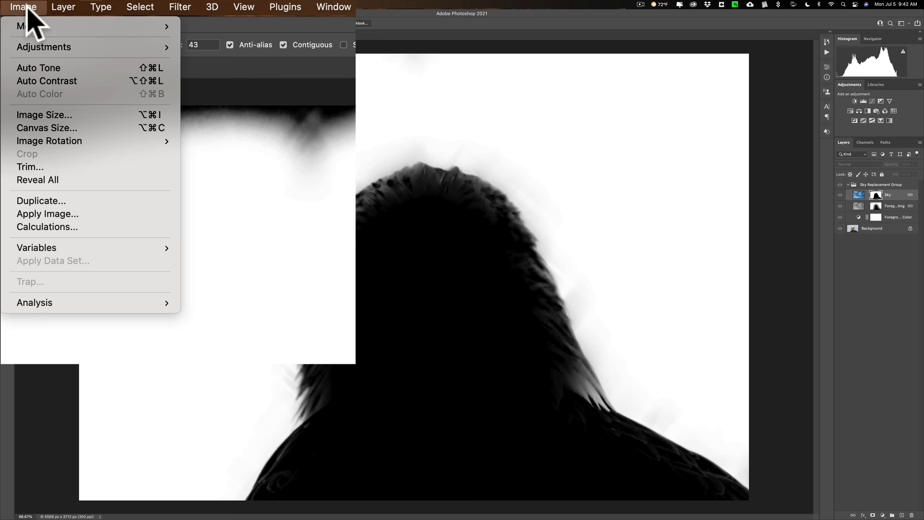
pyautogui.moveTo(72, 44)
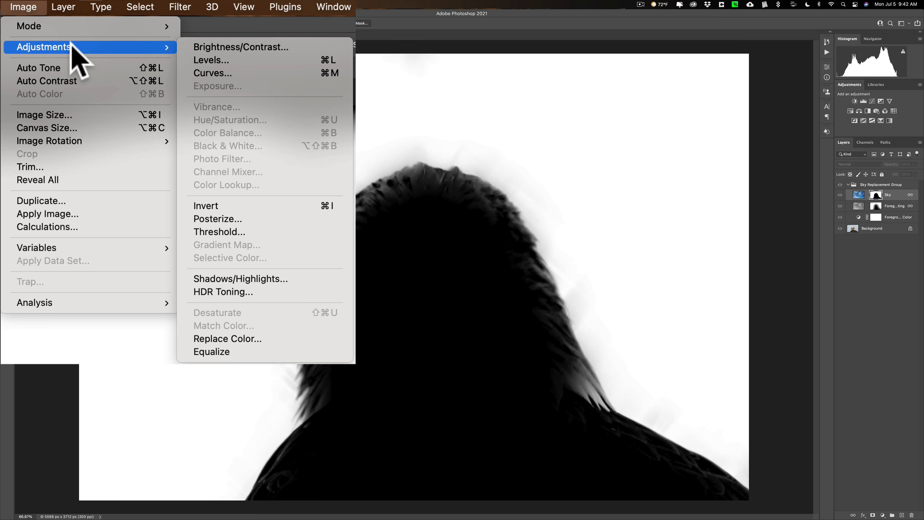
pyautogui.click(218, 60)
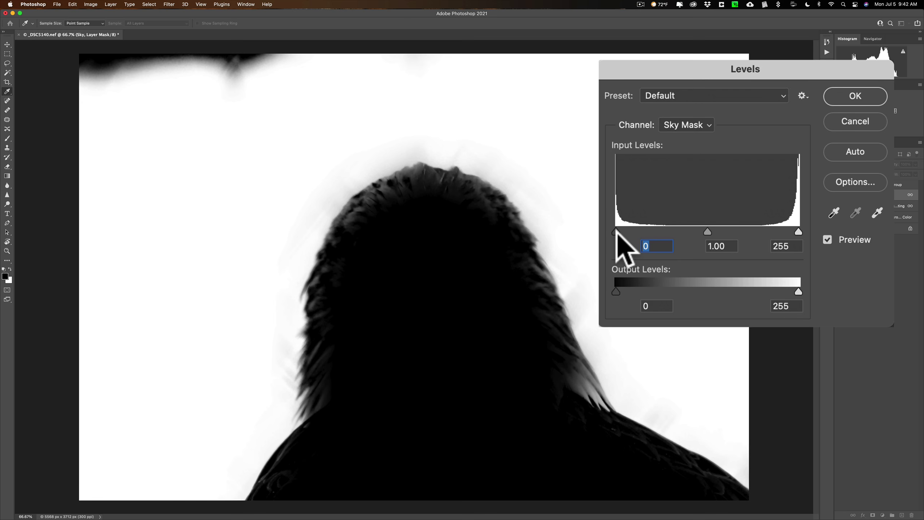
pyautogui.press('Up')
pyautogui.moveTo(618, 234); pyautogui.dragTo(773, 233)
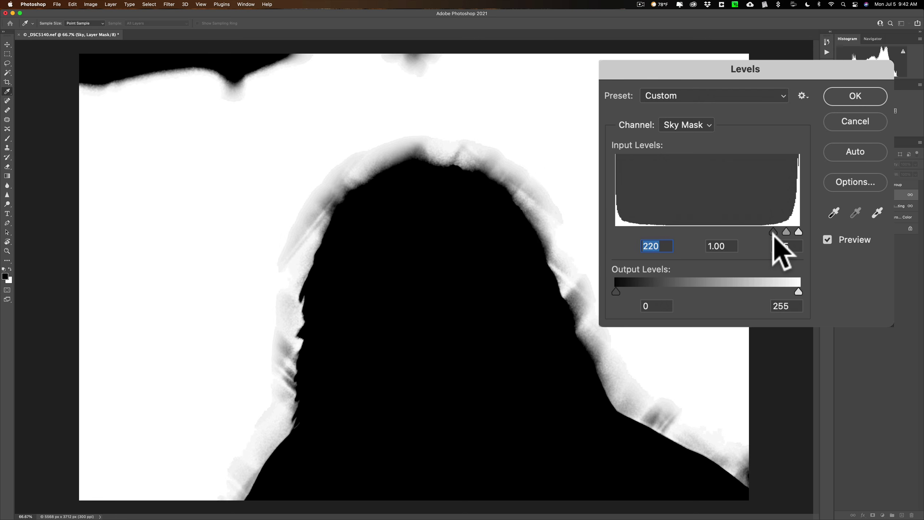
pyautogui.click(773, 233)
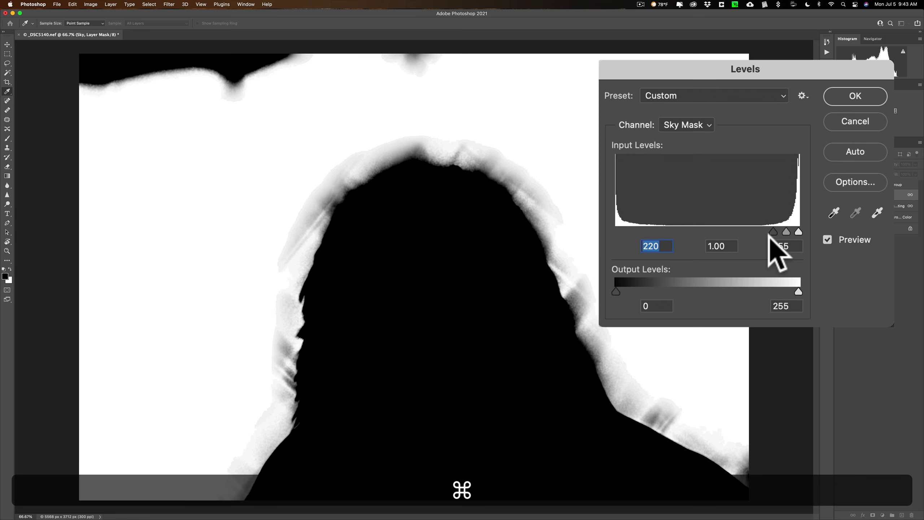
pyautogui.press('cmd+z')
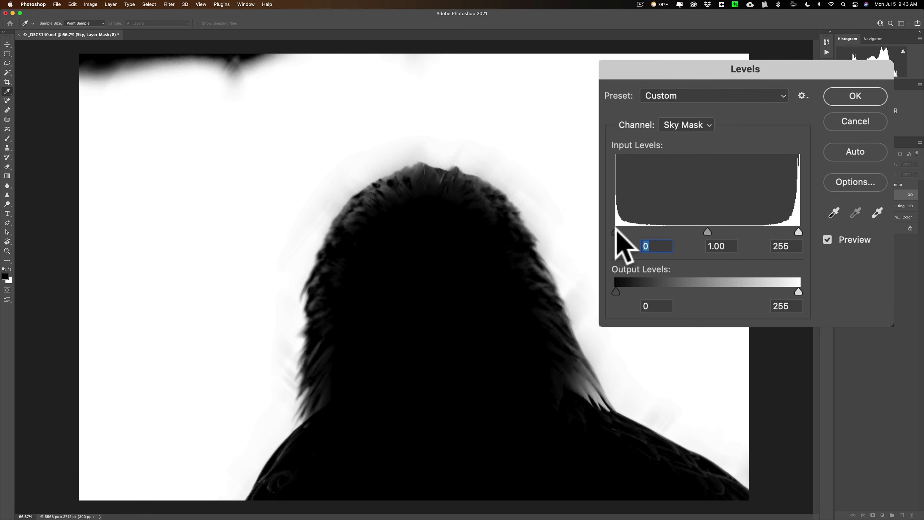
# Set the Sky mask's input levels to 107 for black and 204 for white, and apply the adjustment
pyautogui.moveTo(615, 232); pyautogui.dragTo(693, 231)
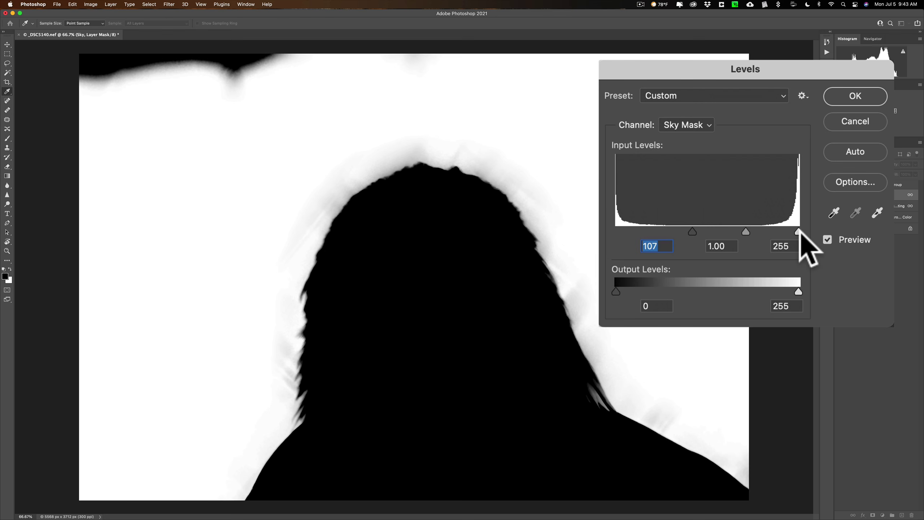
pyautogui.moveTo(798, 232); pyautogui.dragTo(762, 232)
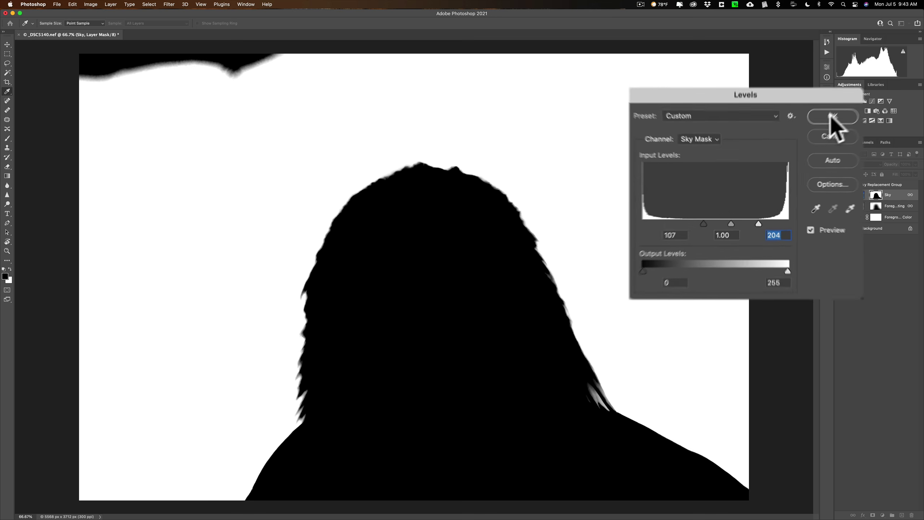
pyautogui.click(854, 96)
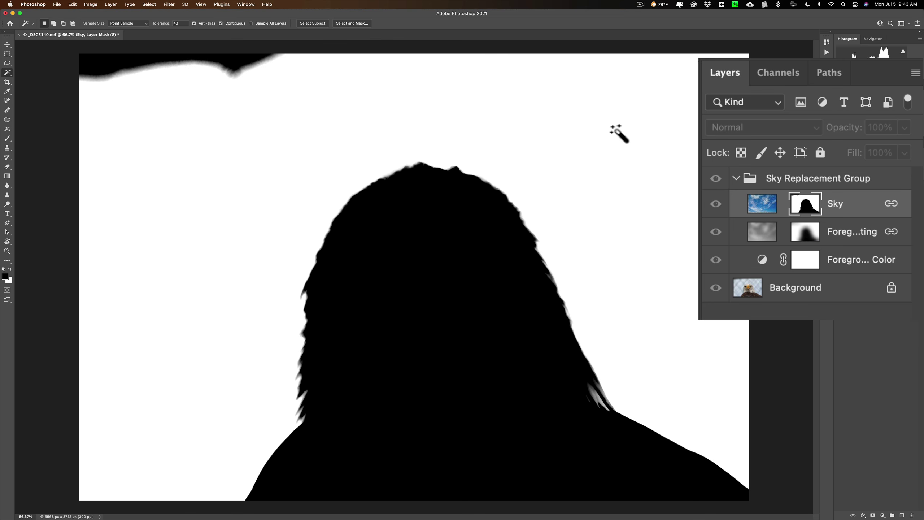
# Activate the Brush tool with the default mask colours, white as foreground and black as background
pyautogui.press('b')
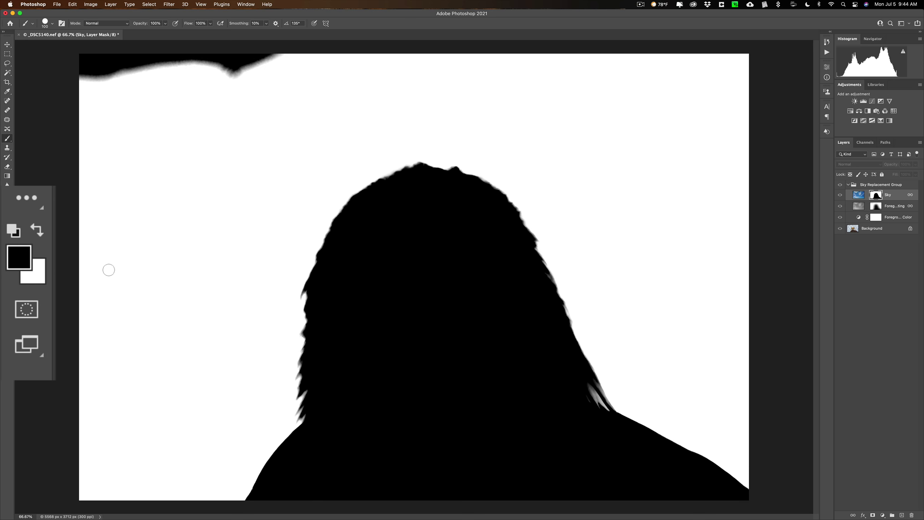
pyautogui.press('d')
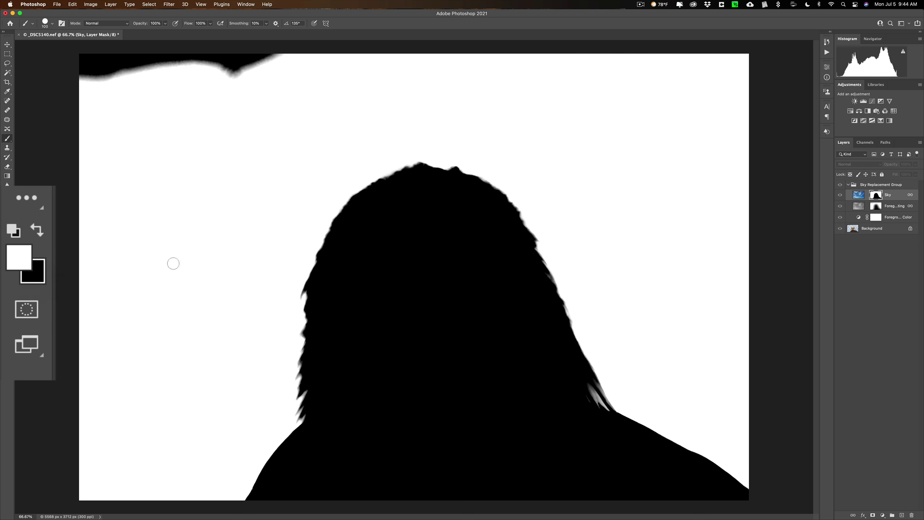
pyautogui.press('x')
pyautogui.press('x')
pyautogui.press('x')
pyautogui.press('x')
pyautogui.press('x')
pyautogui.press('x')
pyautogui.press('x')
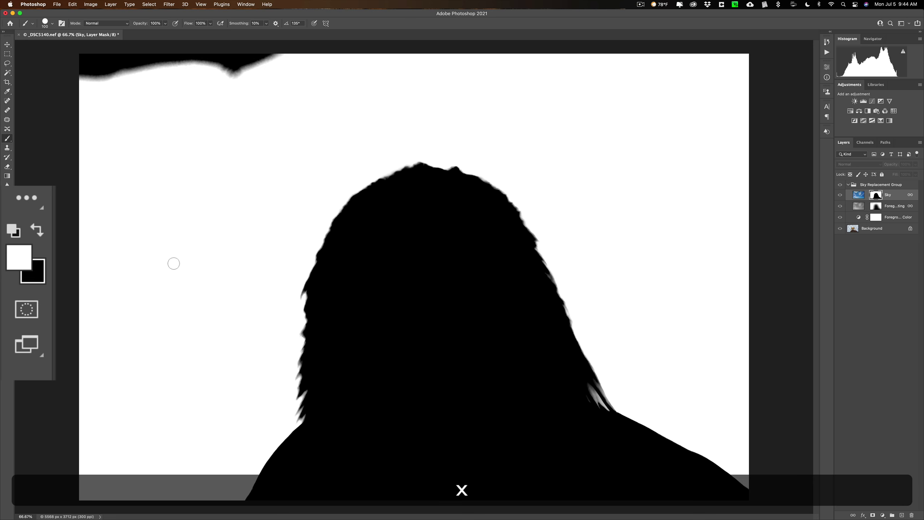
pyautogui.press('x')
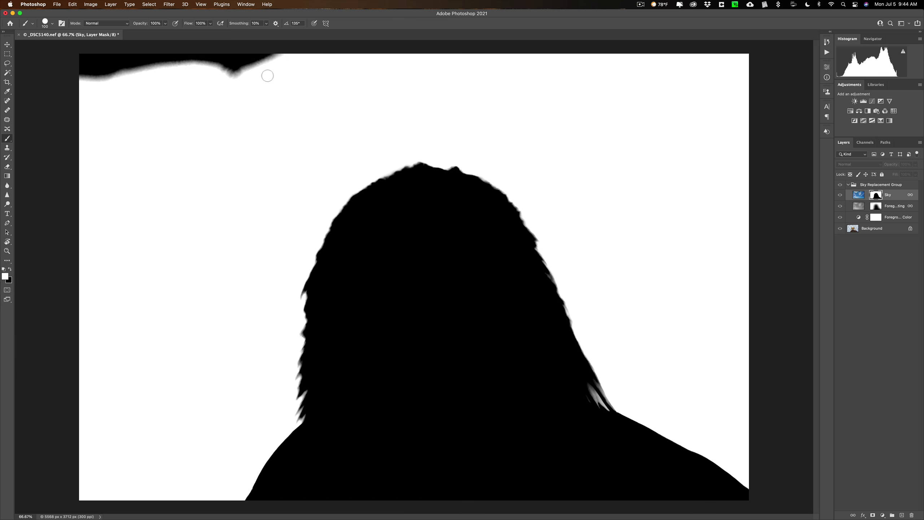
# Enlarge the brush to 200 and paint white over the black patch along the mask's upper-left edge
pyautogui.press(']')
pyautogui.press(']')
pyautogui.press(']')
pyautogui.press(']')
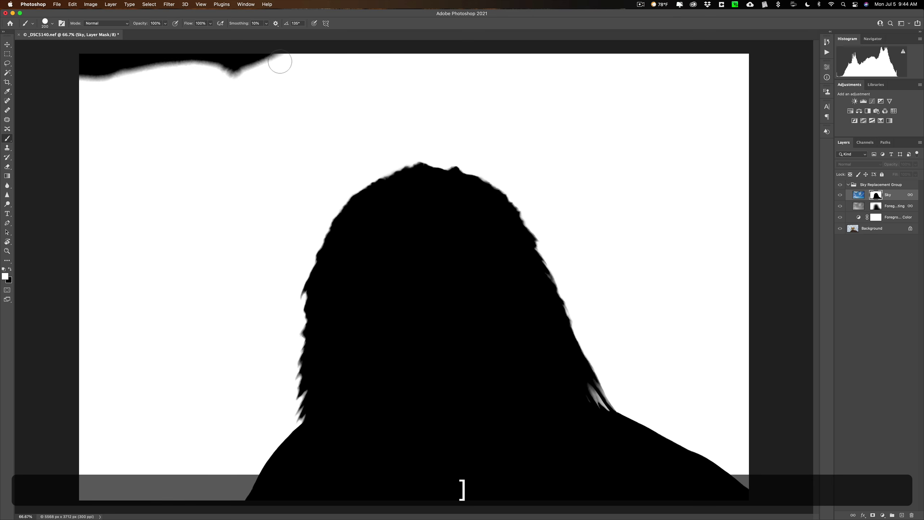
pyautogui.moveTo(298, 57)
pyautogui.mouseDown()
pyautogui.moveTo(82, 58)
pyautogui.moveTo(49, 66)
pyautogui.moveTo(281, 72)
pyautogui.mouseUp()
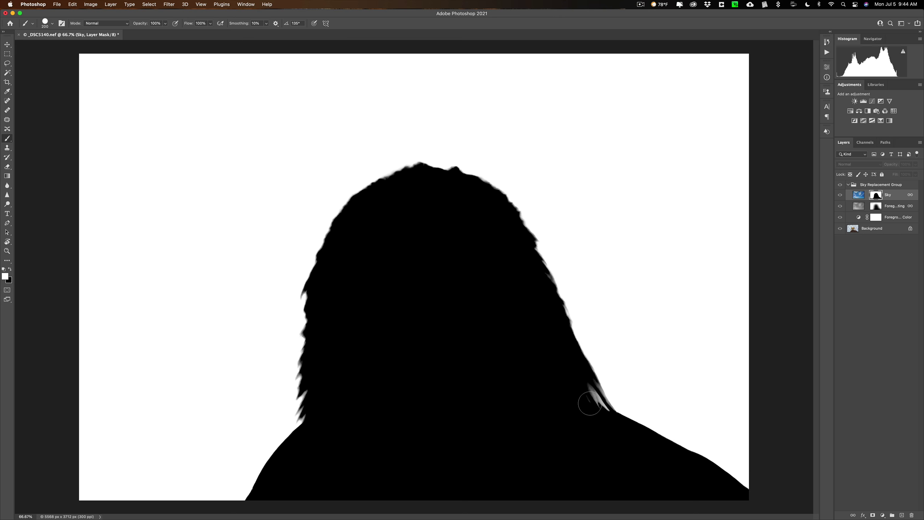
# Paint black over the light streaks at the eagle's lower-right neck edge in the mask, and return to the normal image view
pyautogui.press('x')
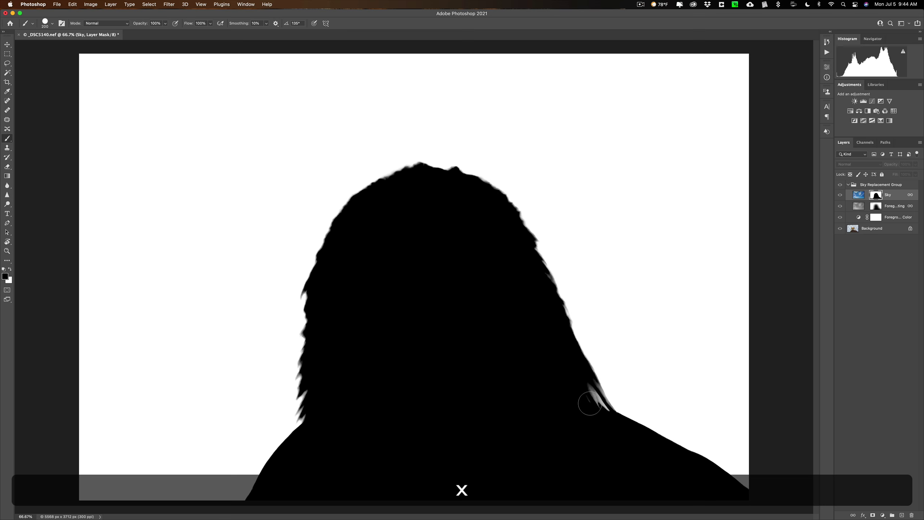
pyautogui.moveTo(584, 391); pyautogui.dragTo(598, 416)
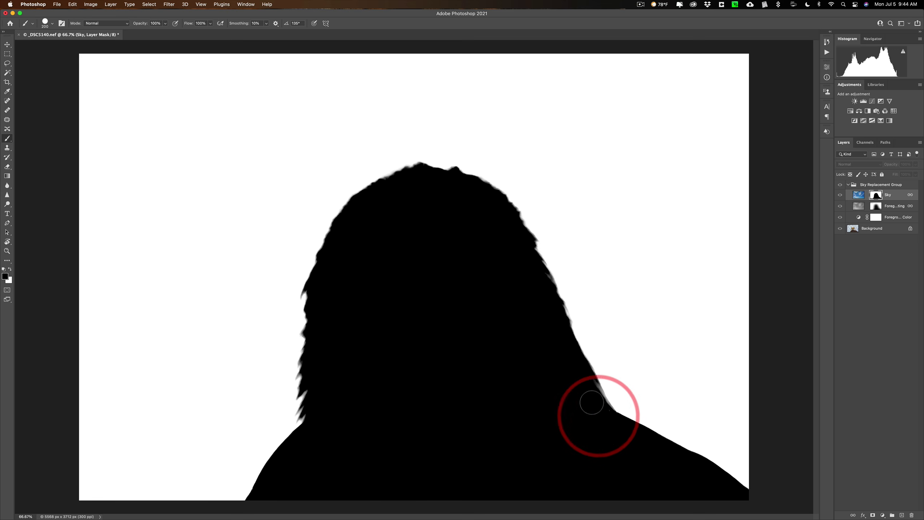
pyautogui.moveTo(589, 391); pyautogui.dragTo(602, 418)
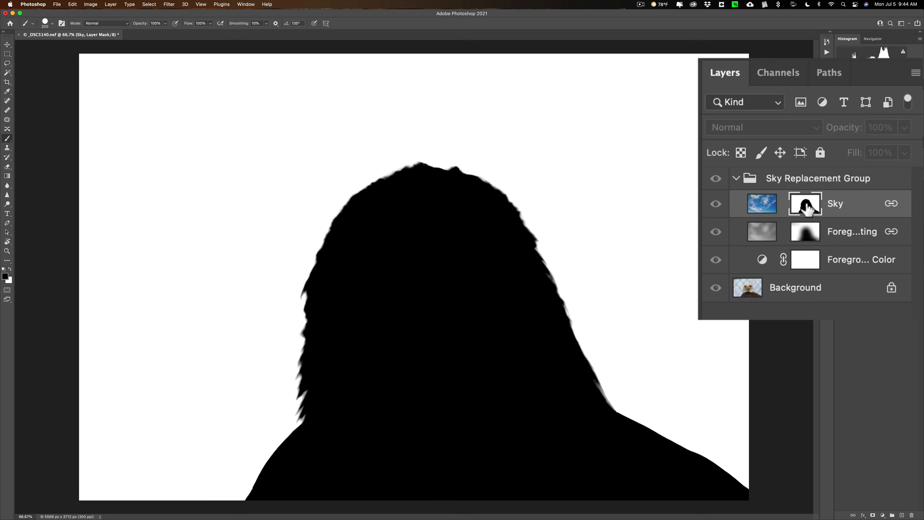
pyautogui.press('alt')
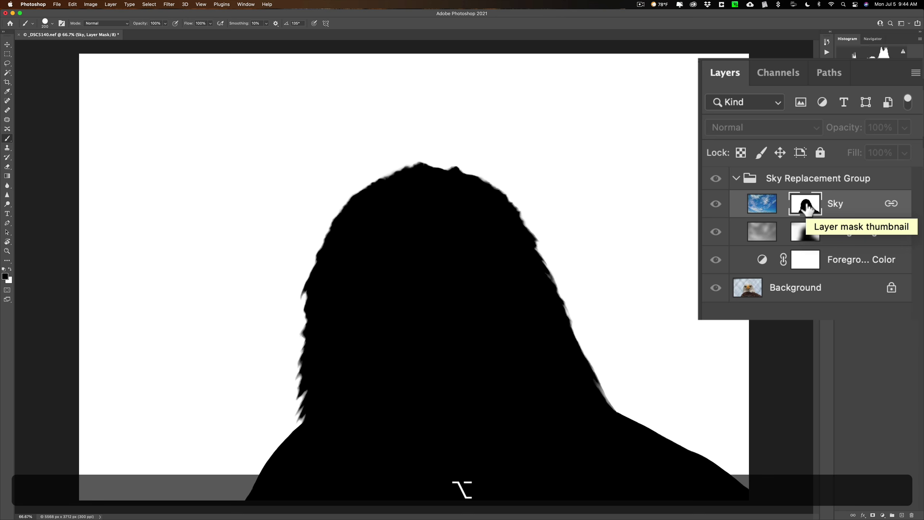
pyautogui.keyDown('alt'); pyautogui.click(805, 208); pyautogui.keyUp('alt')
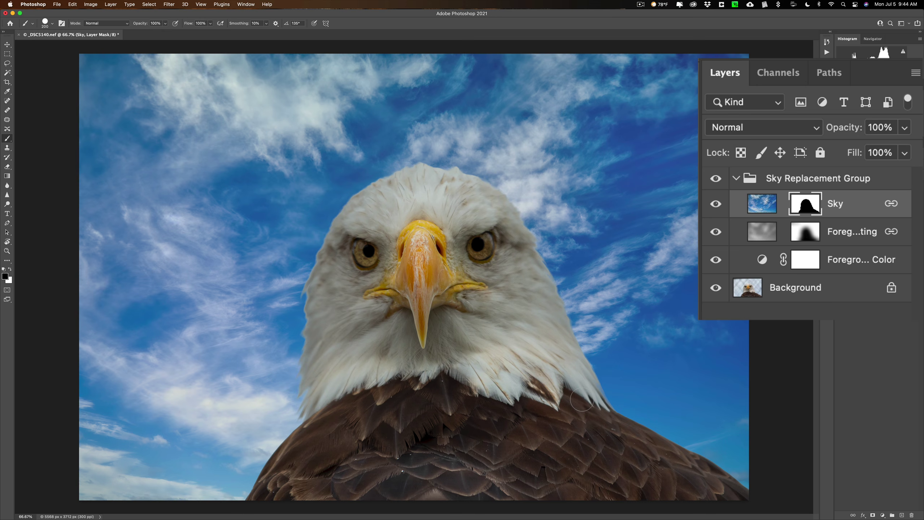
pyautogui.press(']')
pyautogui.press('[')
pyautogui.click(525, 398)
pyautogui.click(453, 192)
pyautogui.click(364, 254)
# Select the Sky Replacement Group and crop the image tighter around the eagle at its original ratio, trimming the upper edge and both sides
pyautogui.click(805, 180)
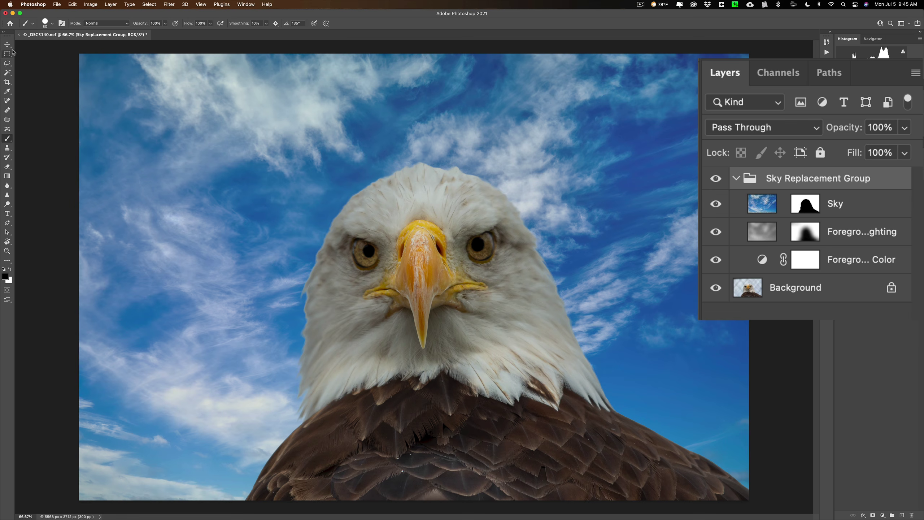
pyautogui.click(7, 84)
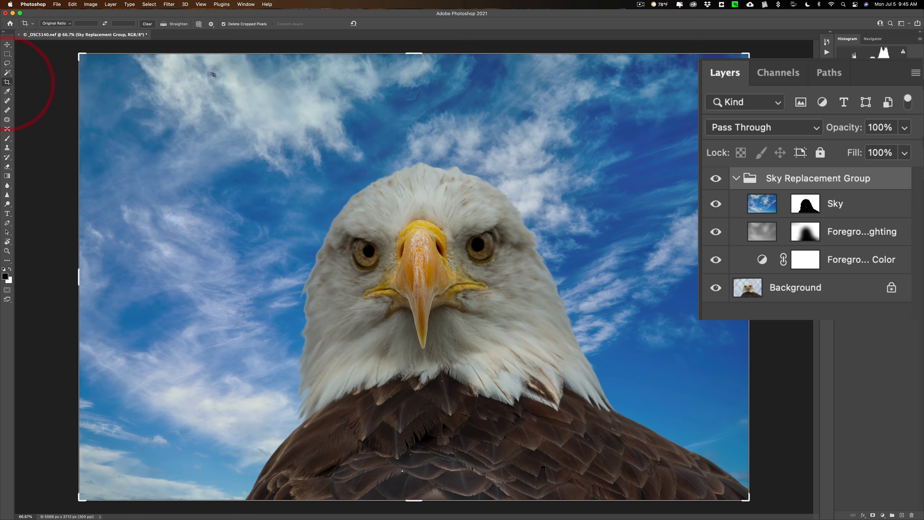
pyautogui.moveTo(82, 57); pyautogui.dragTo(104, 70)
pyautogui.moveTo(412, 72); pyautogui.dragTo(407, 87)
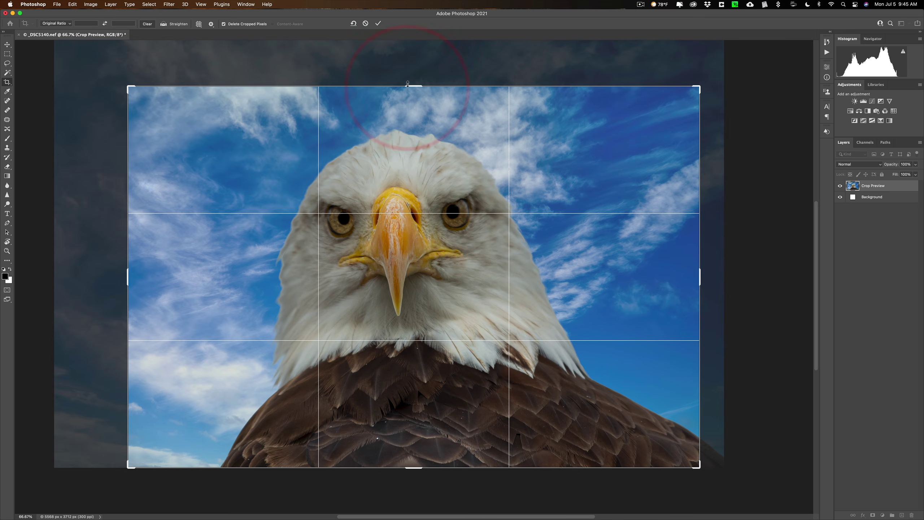
pyautogui.click(378, 23)
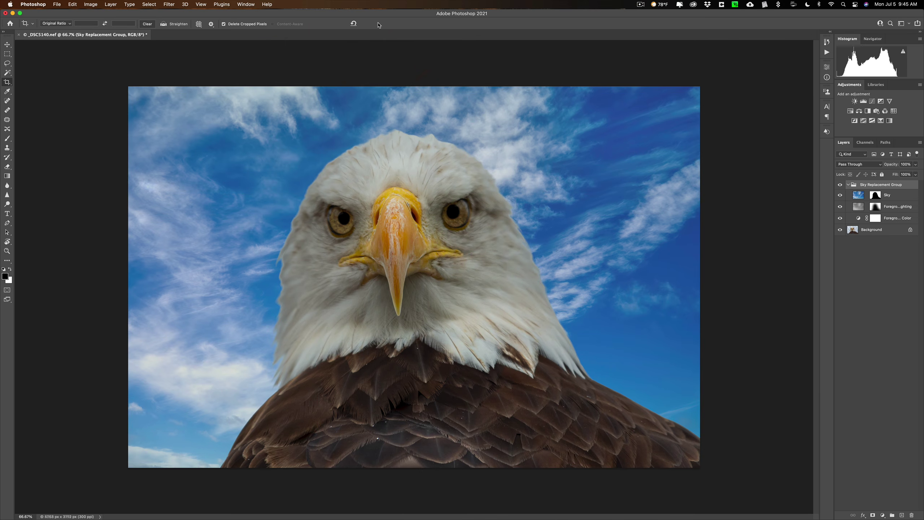